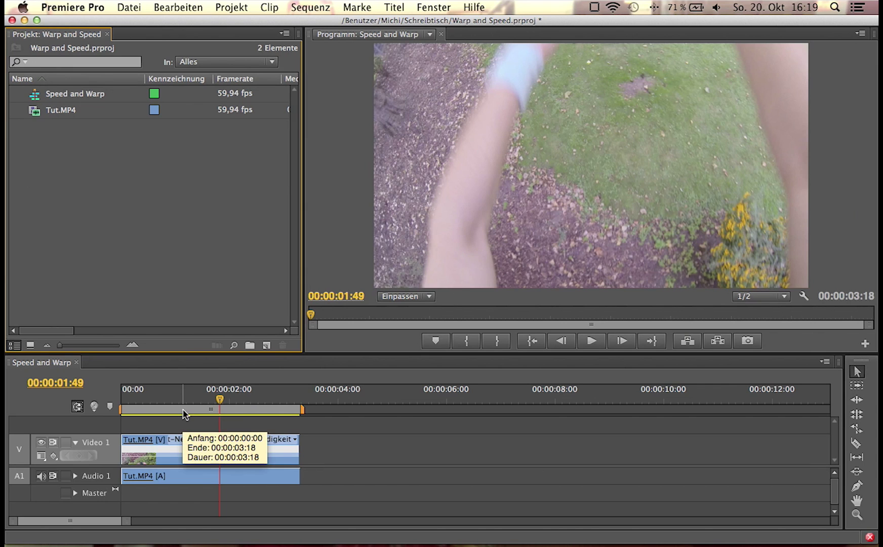
# Step: Play back the jump from its start, then park the playhead at 00:00:00:32
pyautogui.click(146, 403)
pyautogui.moveTo(146, 404); pyautogui.dragTo(142, 404)
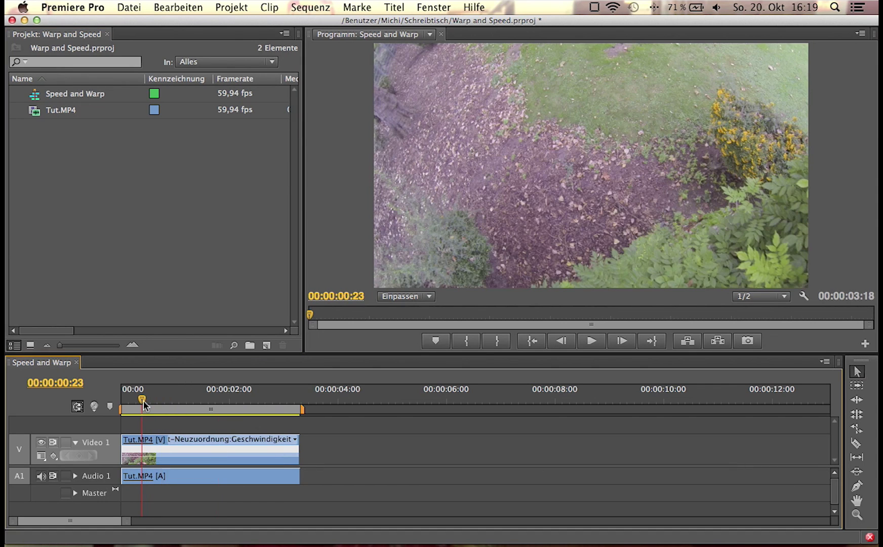
pyautogui.press('space')
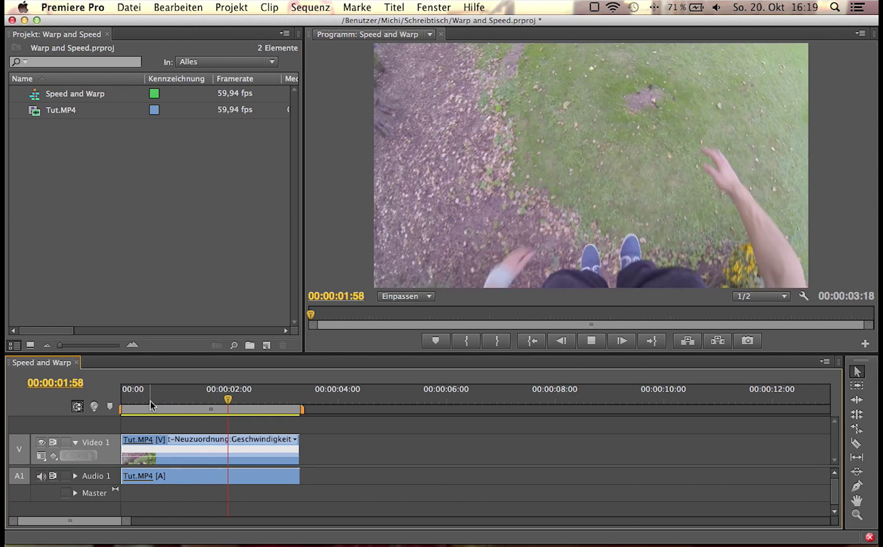
pyautogui.press('space')
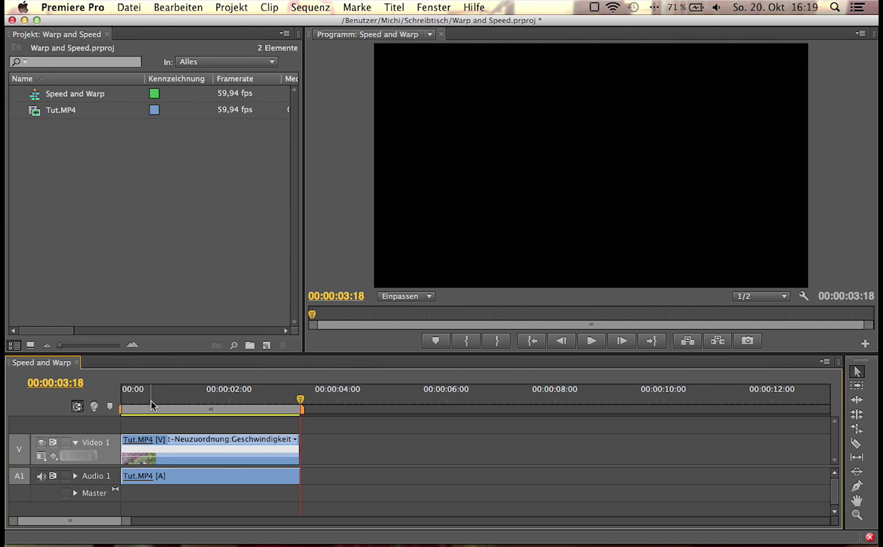
pyautogui.click(150, 401)
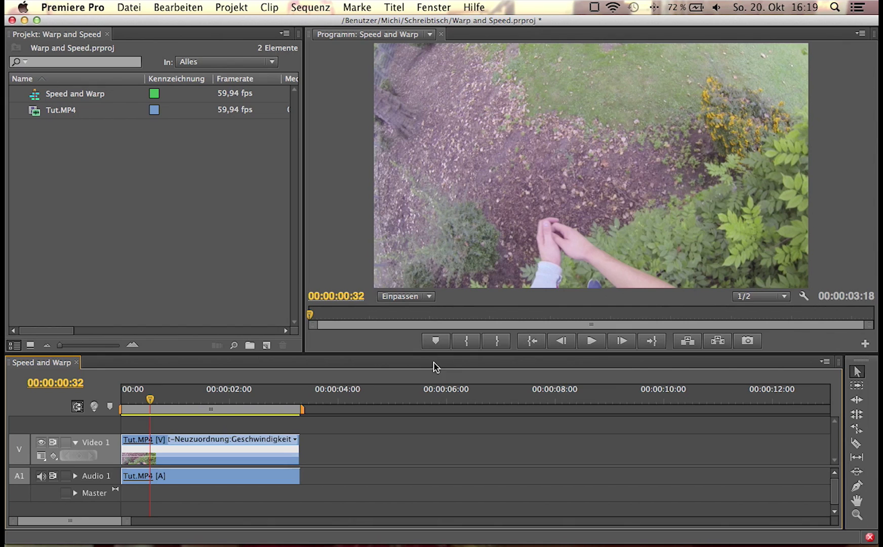
# Step: Nest the Tut.MP4 clip into Verschachtelte Sequenz 03
pyautogui.rightClick(279, 450)
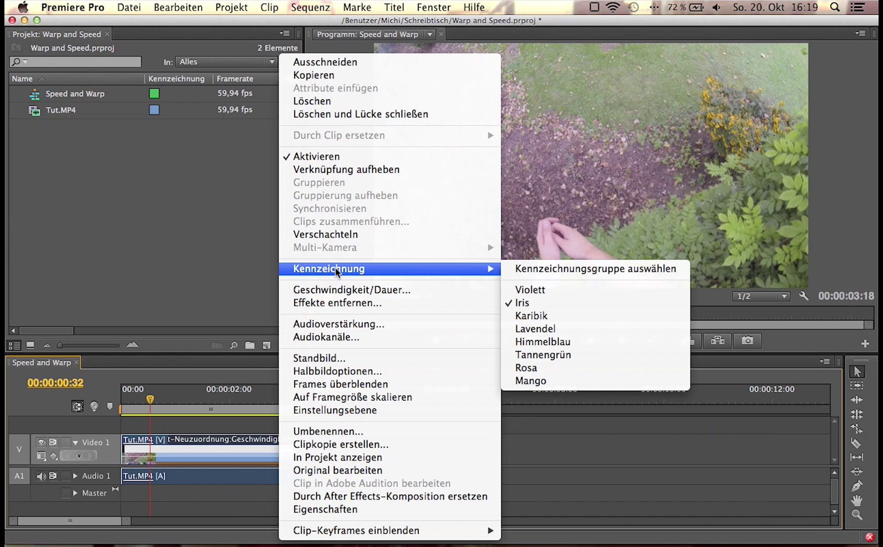
pyautogui.click(345, 236)
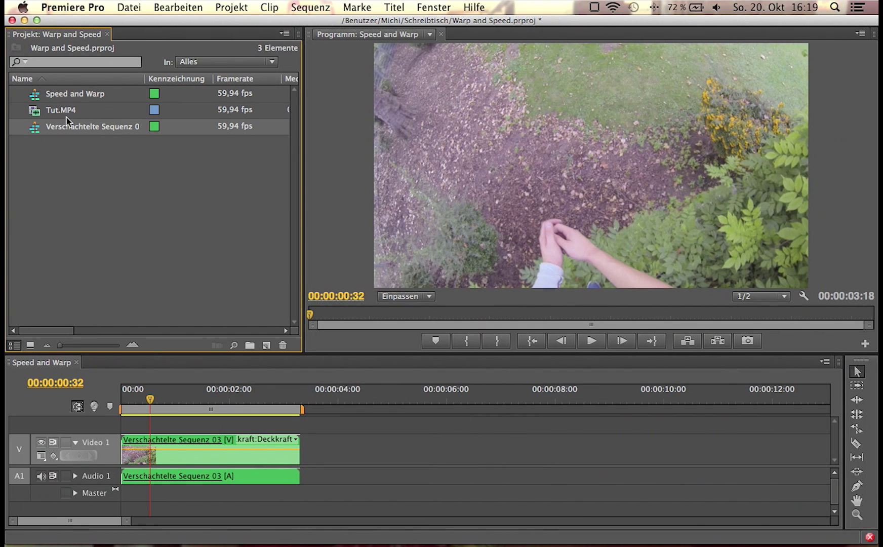
pyautogui.moveTo(75, 130)
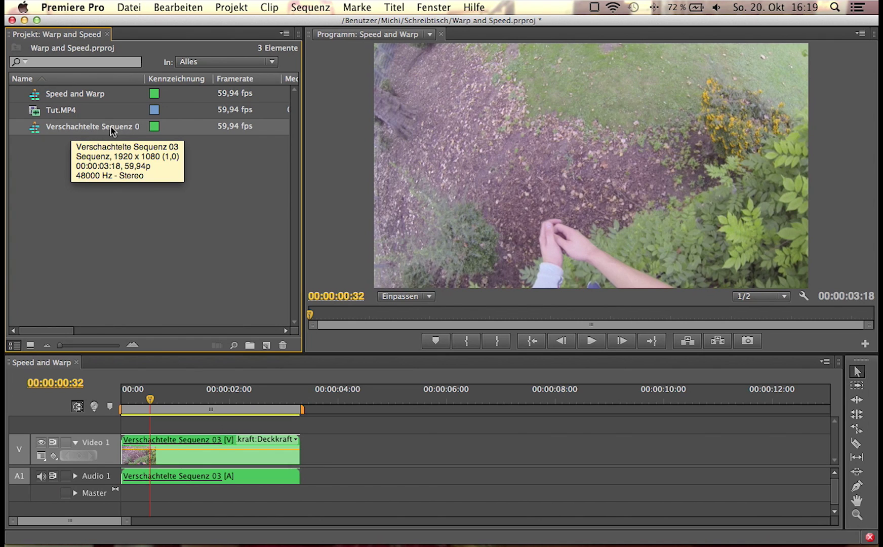
# Step: Open the Verschachtelte Sequenz 03 nested sequence in its own timeline
pyautogui.doubleClick(224, 453)
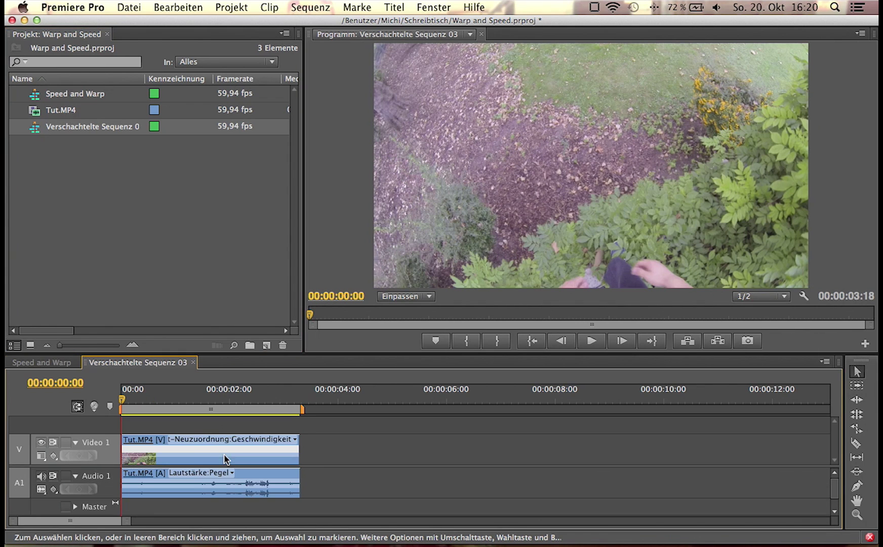
pyautogui.moveTo(208, 392); pyautogui.dragTo(189, 394)
pyautogui.click(193, 362)
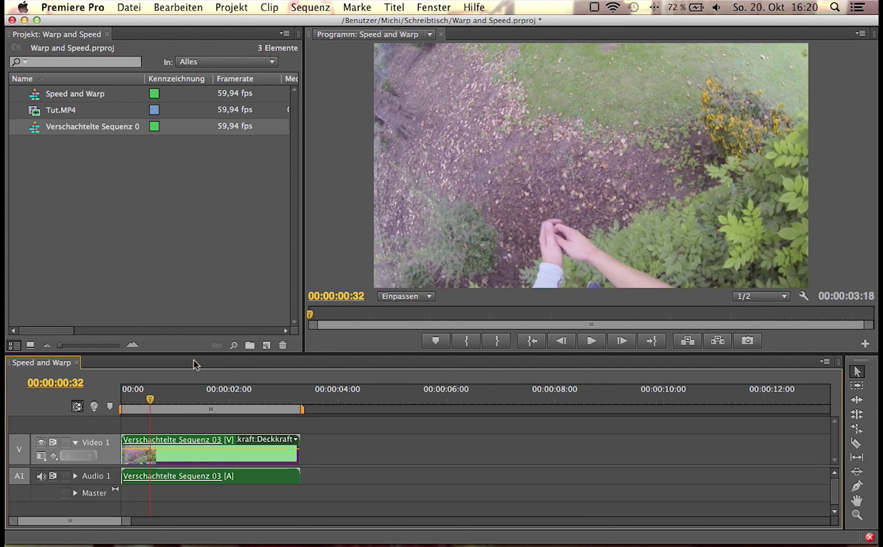
pyautogui.doubleClick(197, 456)
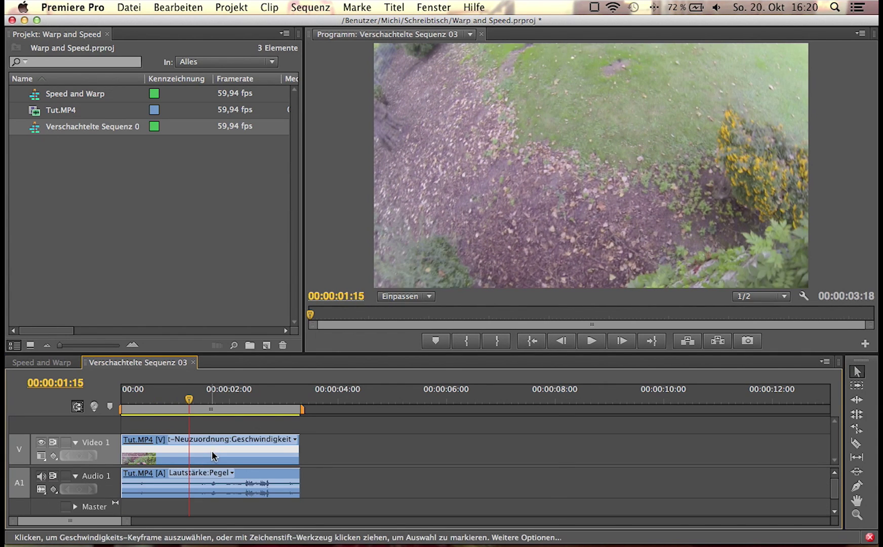
# Step: Search effects for 'verkrü' and apply Verkrümmungsstabilisierung to the Tut.MP4 clip
pyautogui.click(433, 7)
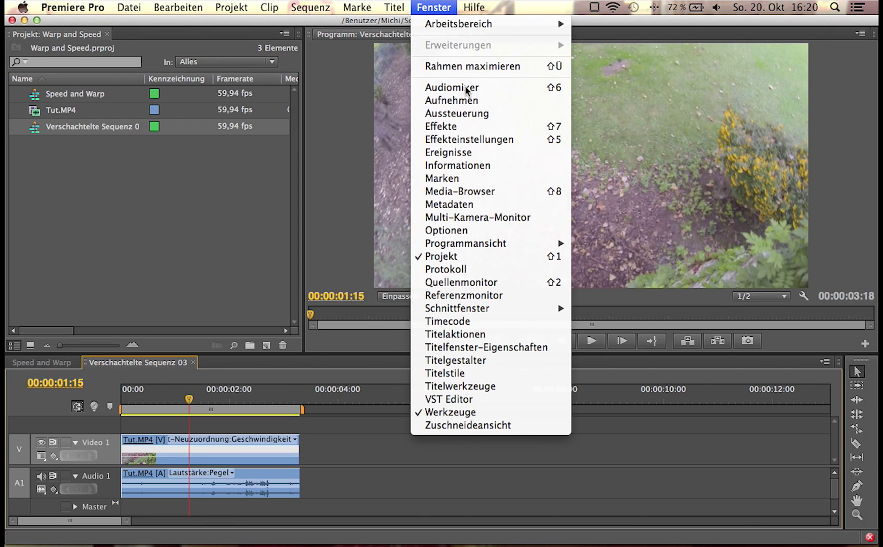
pyautogui.click(456, 126)
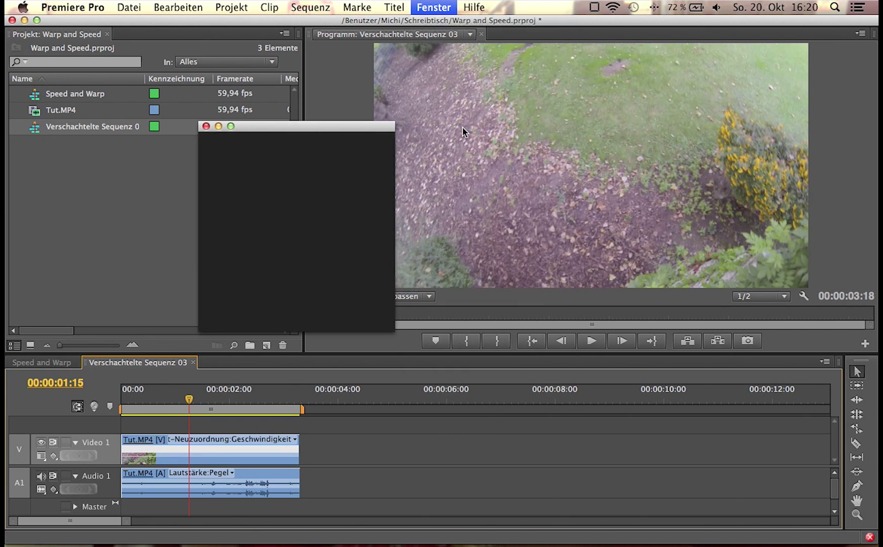
pyautogui.click(307, 154)
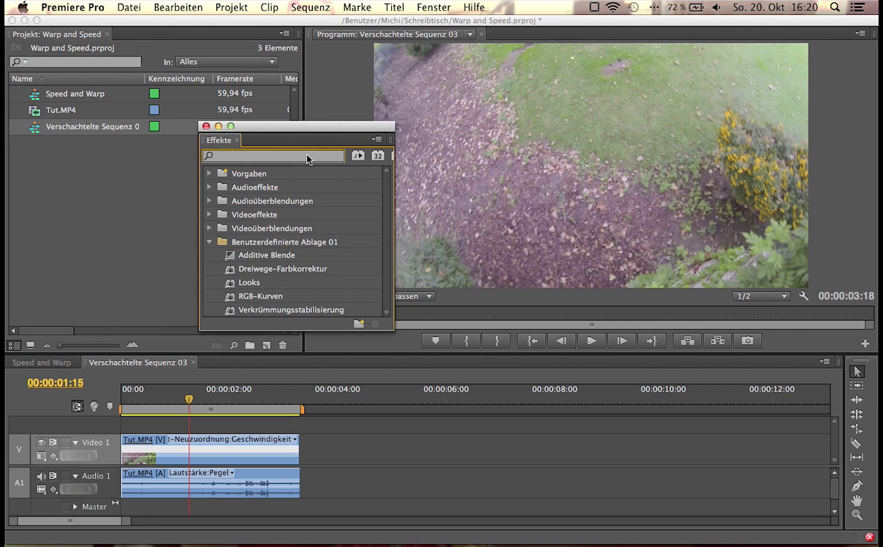
pyautogui.write('verkrü')
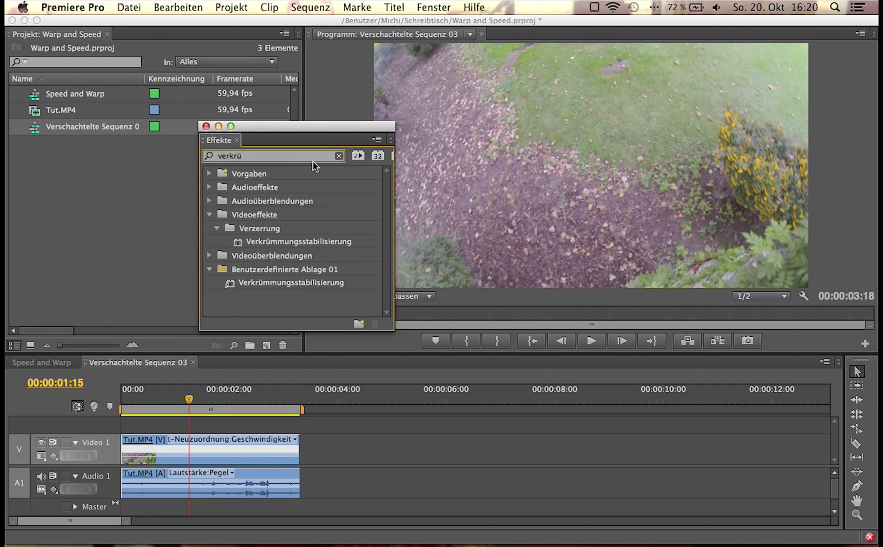
pyautogui.click(318, 242)
pyautogui.moveTo(318, 242); pyautogui.dragTo(234, 441)
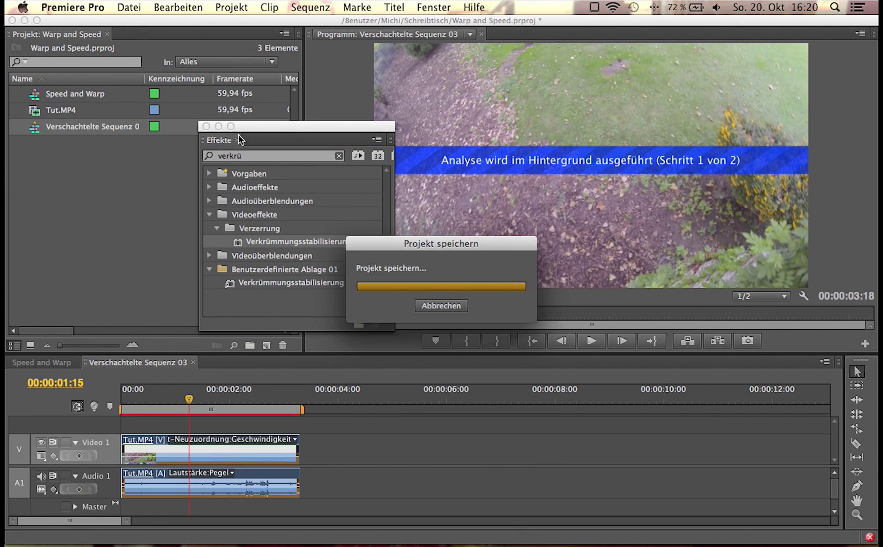
pyautogui.click(206, 126)
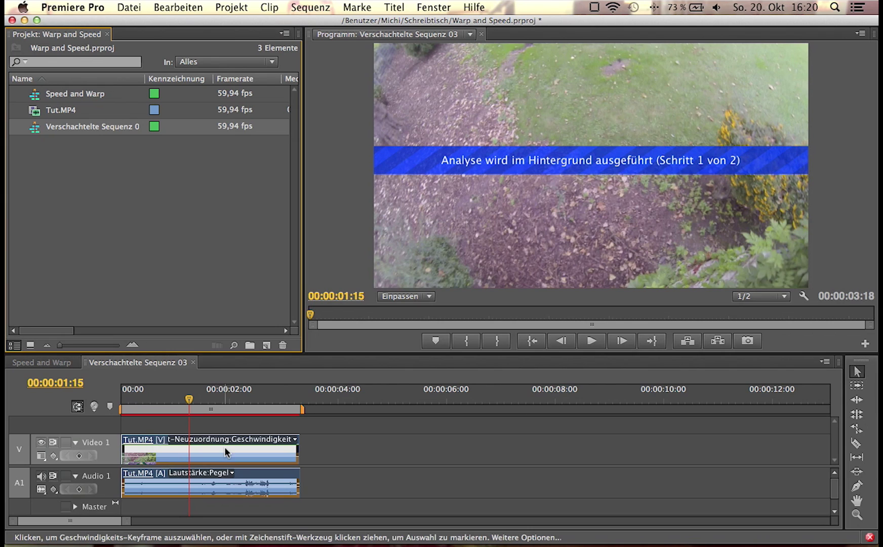
# Step: In Effekteinstellungen, set the stabilizer method to Position, Skalieren, Drehung and Glättung to 10 %
pyautogui.click(430, 7)
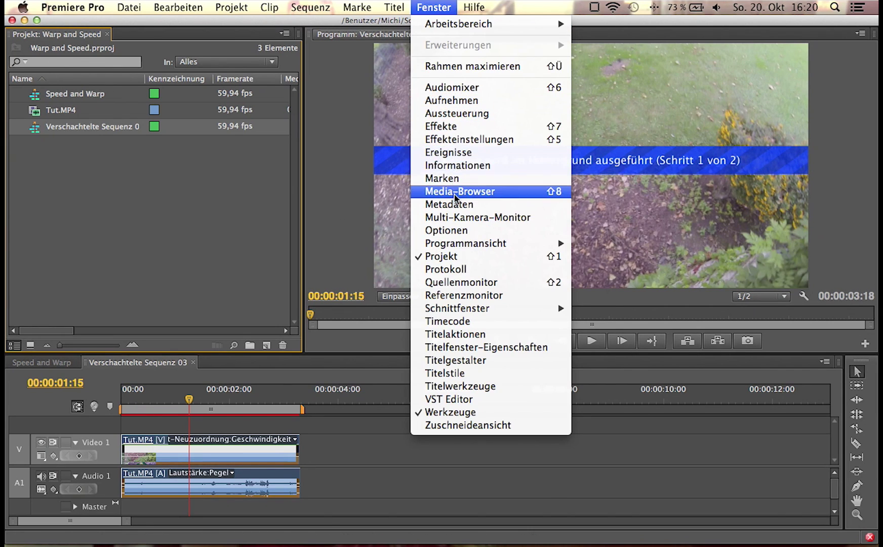
pyautogui.click(468, 143)
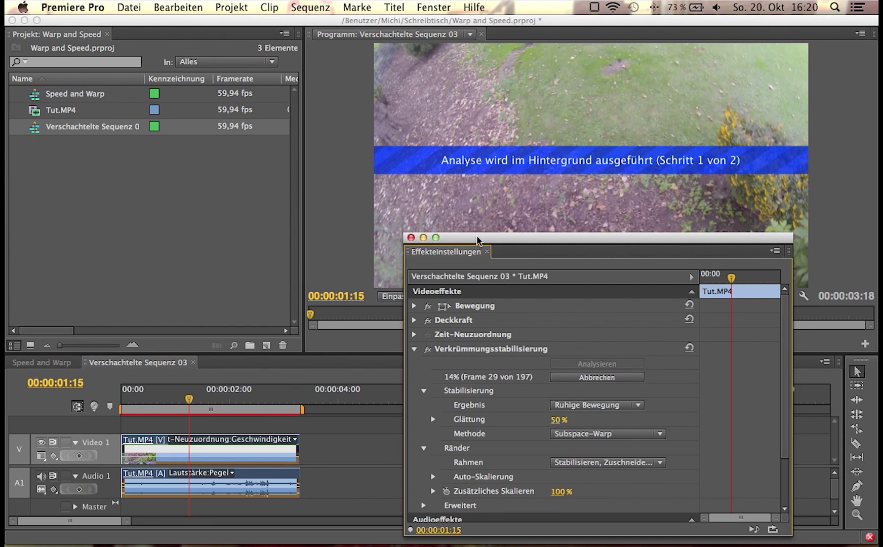
pyautogui.moveTo(479, 237); pyautogui.dragTo(506, 152)
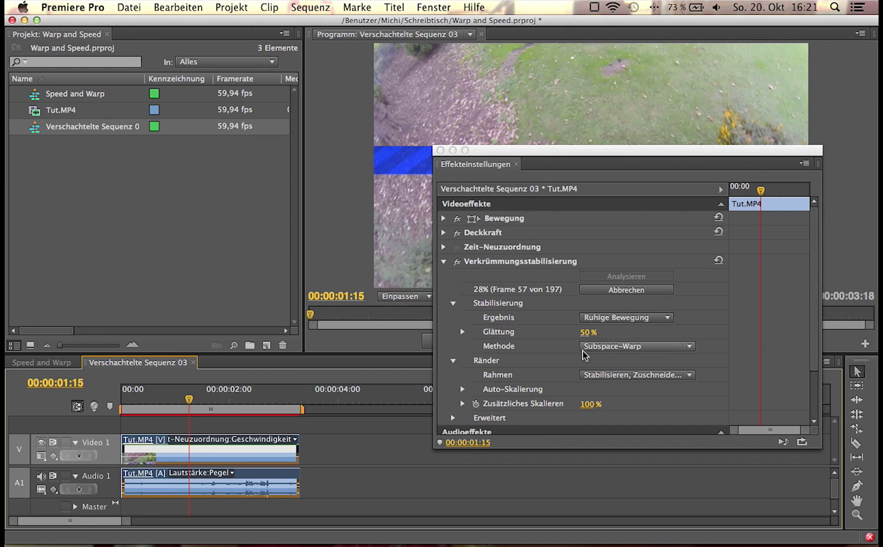
pyautogui.click(614, 350)
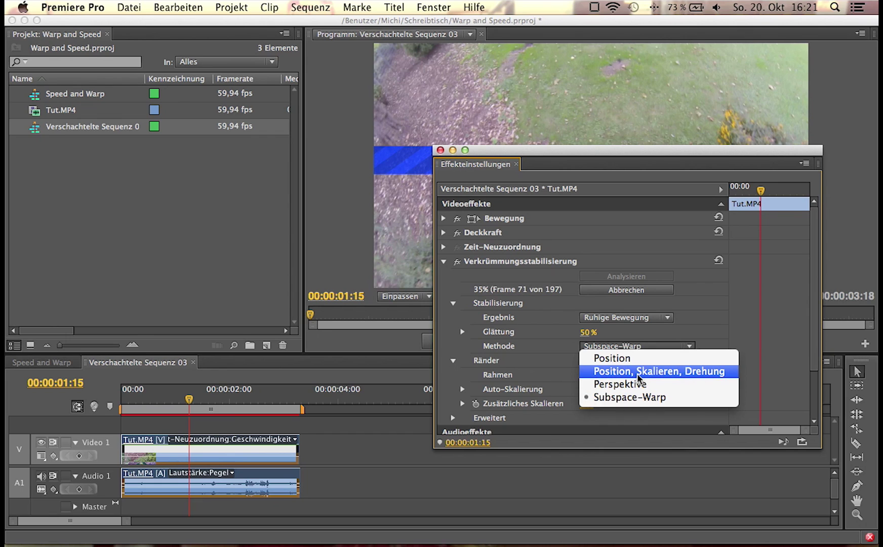
pyautogui.click(639, 373)
pyautogui.click(588, 332)
pyautogui.write('10')
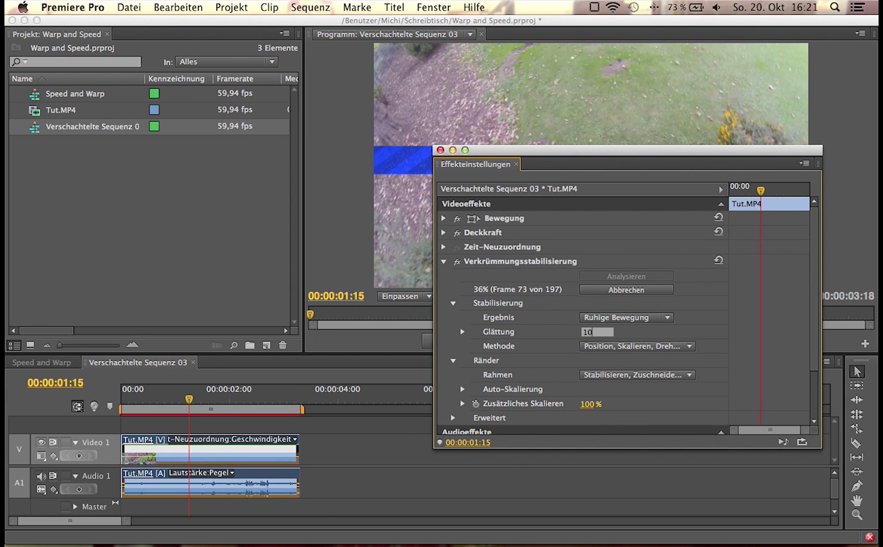
pyautogui.press('Return')
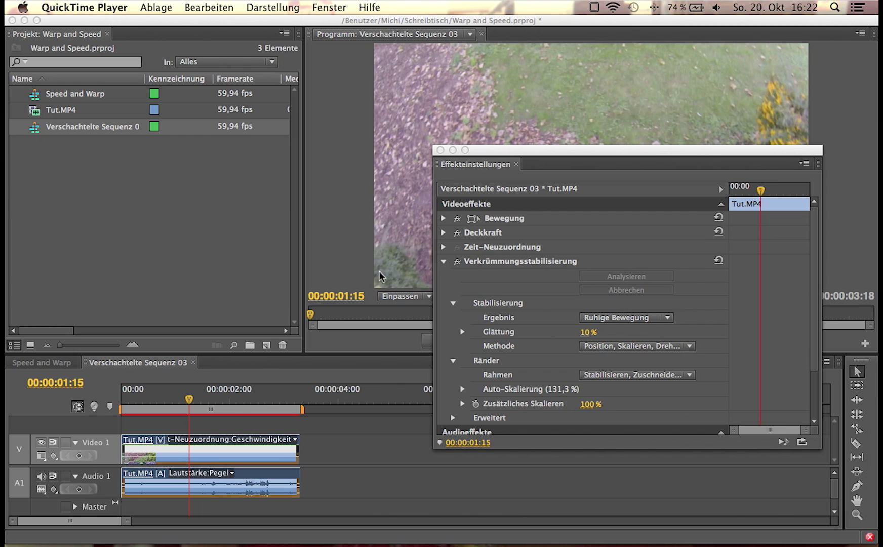
# Step: Set Program monitor playback resolution to 1/4 and render the nested sequence from its start
pyautogui.moveTo(563, 152); pyautogui.dragTo(591, 317)
pyautogui.click(226, 401)
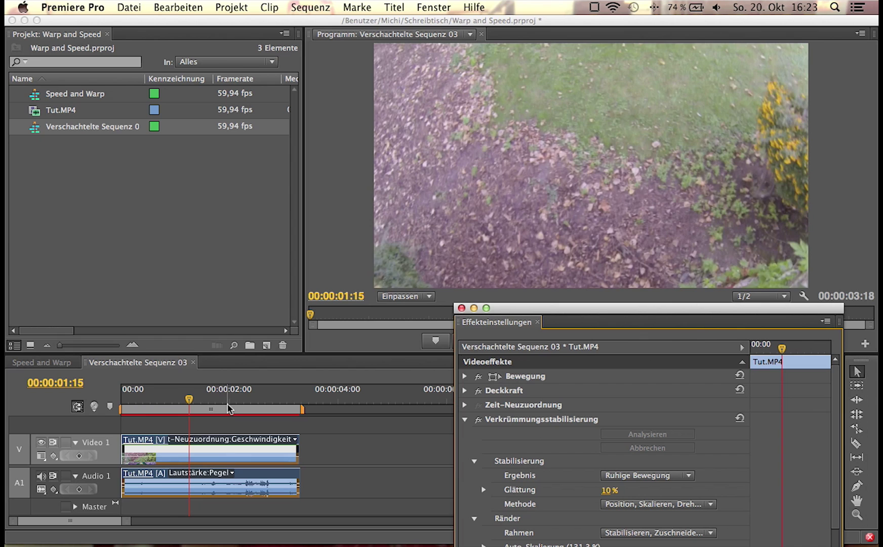
pyautogui.click(763, 296)
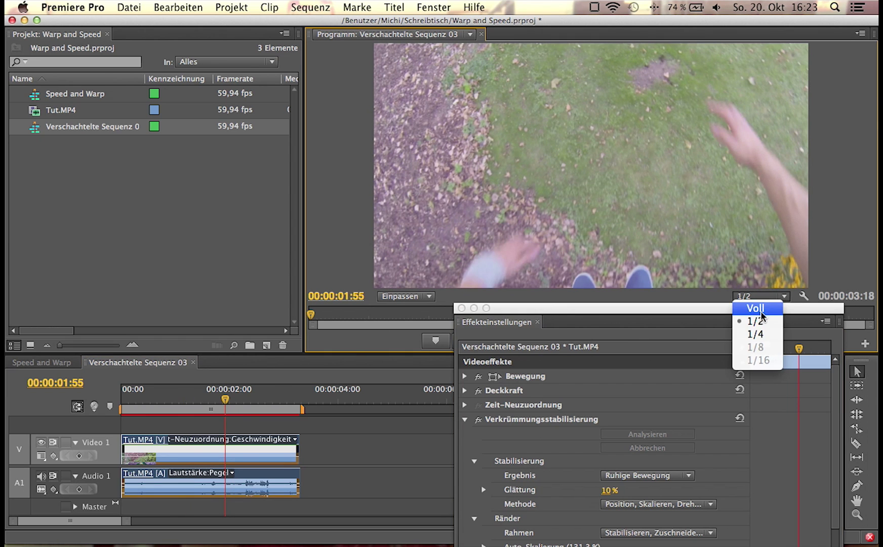
pyautogui.click(752, 335)
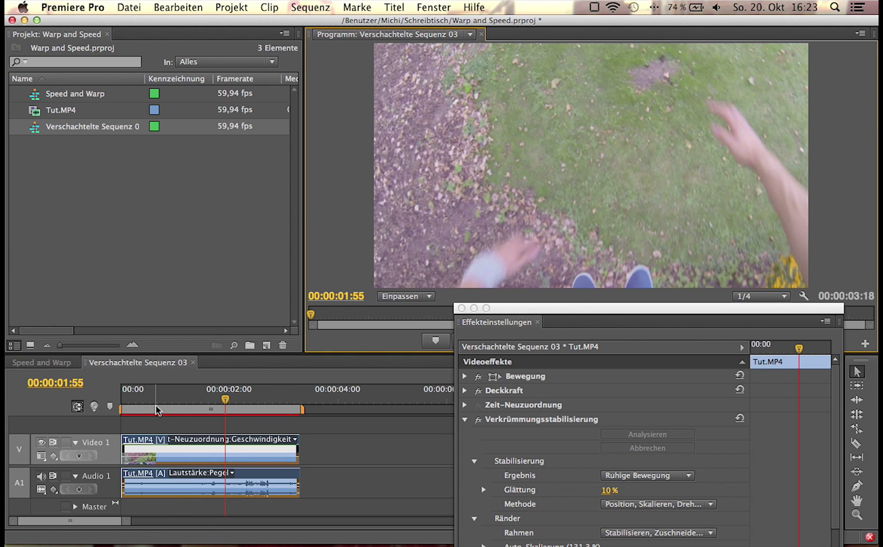
pyautogui.moveTo(158, 400); pyautogui.dragTo(117, 400)
pyautogui.press('Return')
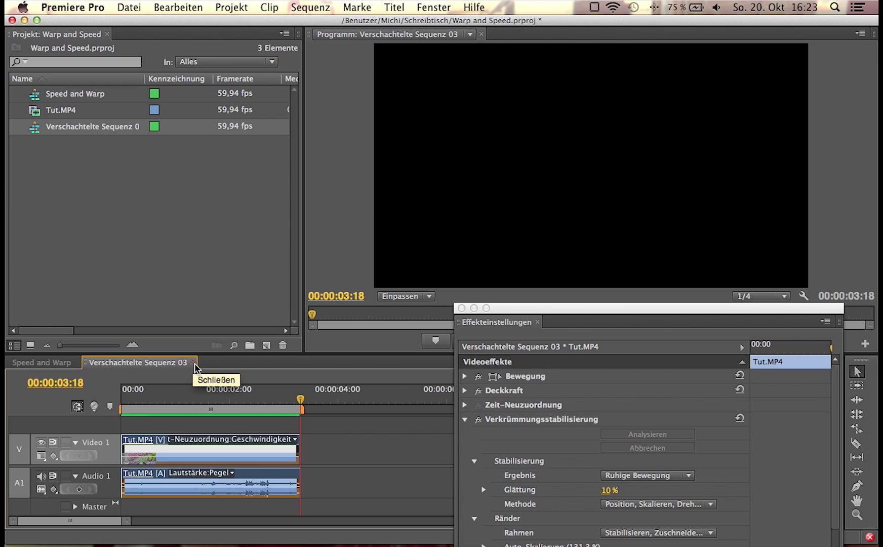
# Step: Back in Speed and Warp, lower the nested clip's time-remapping speed to about 73 %
pyautogui.click(195, 363)
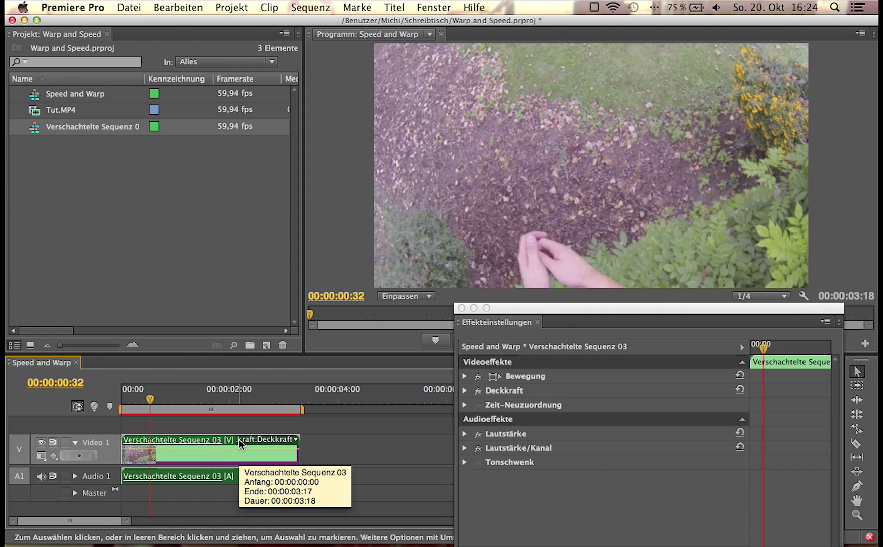
pyautogui.click(296, 441)
pyautogui.moveTo(303, 483)
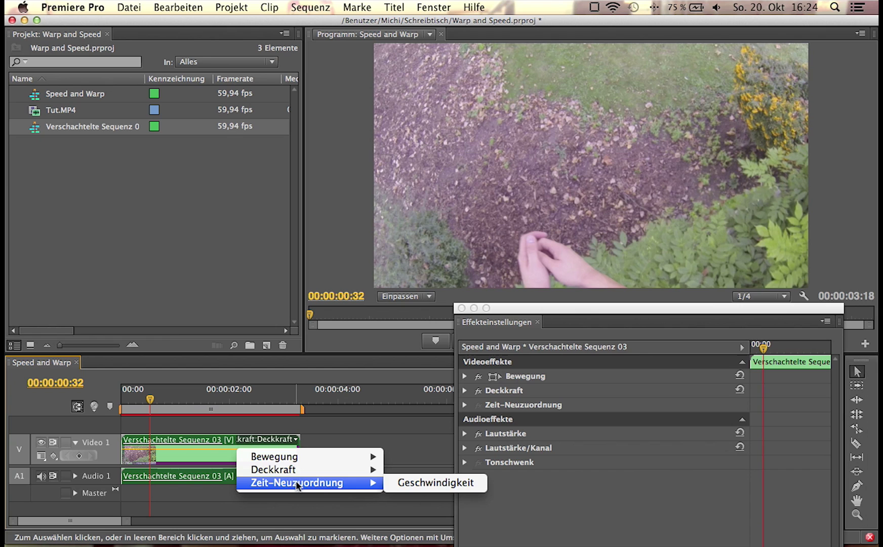
pyautogui.click(423, 484)
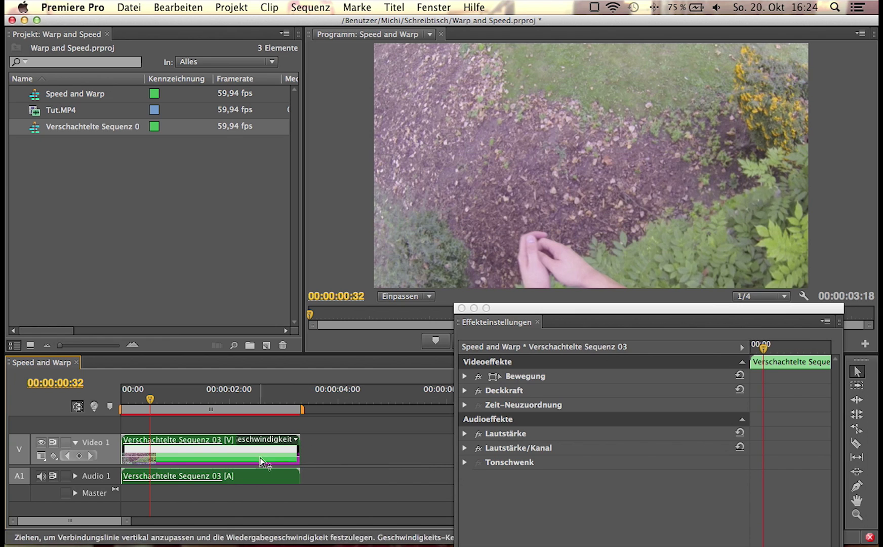
pyautogui.moveTo(261, 461); pyautogui.dragTo(261, 474)
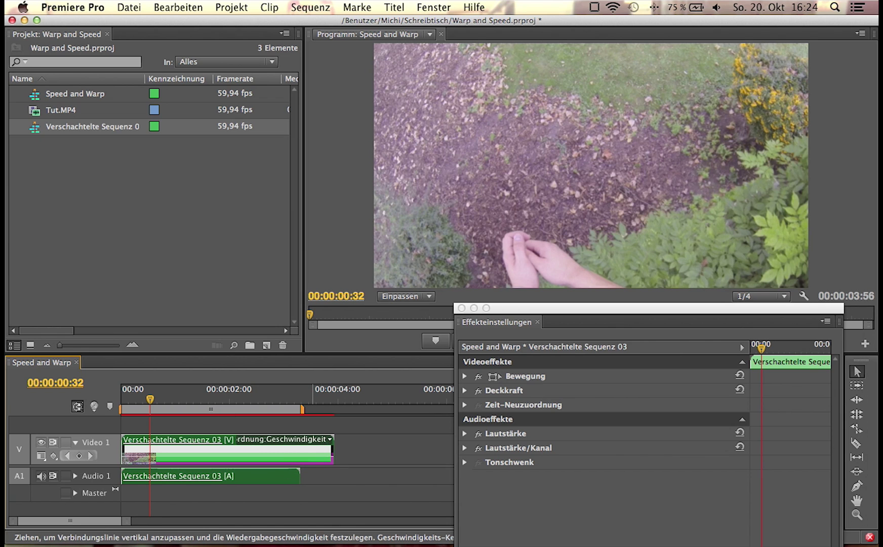
pyautogui.moveTo(317, 469); pyautogui.dragTo(317, 480)
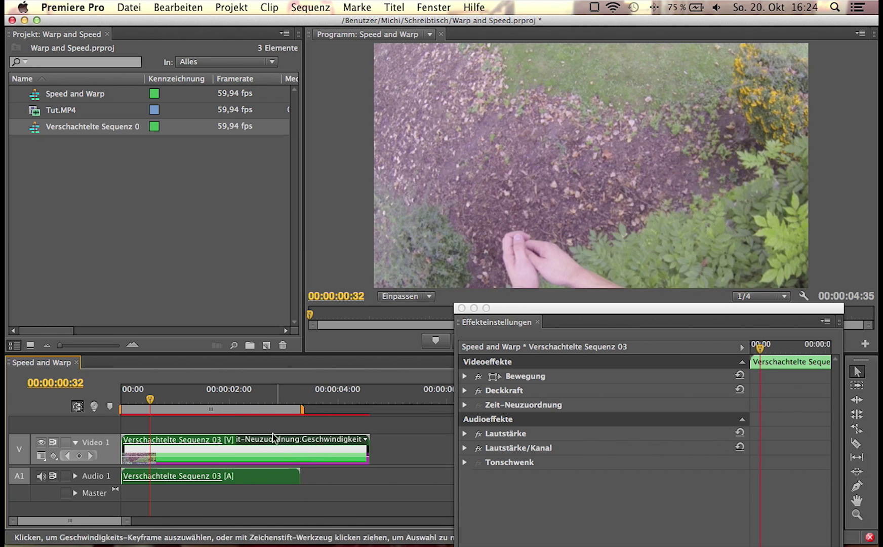
# Step: Play the slowed clip from the sequence start
pyautogui.click(128, 408)
pyautogui.moveTo(128, 408); pyautogui.dragTo(121, 408)
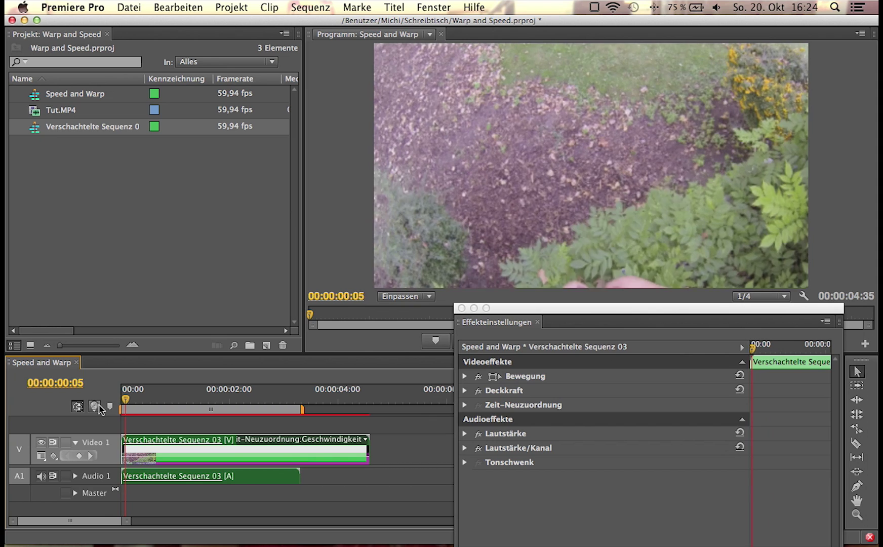
pyautogui.press('space')
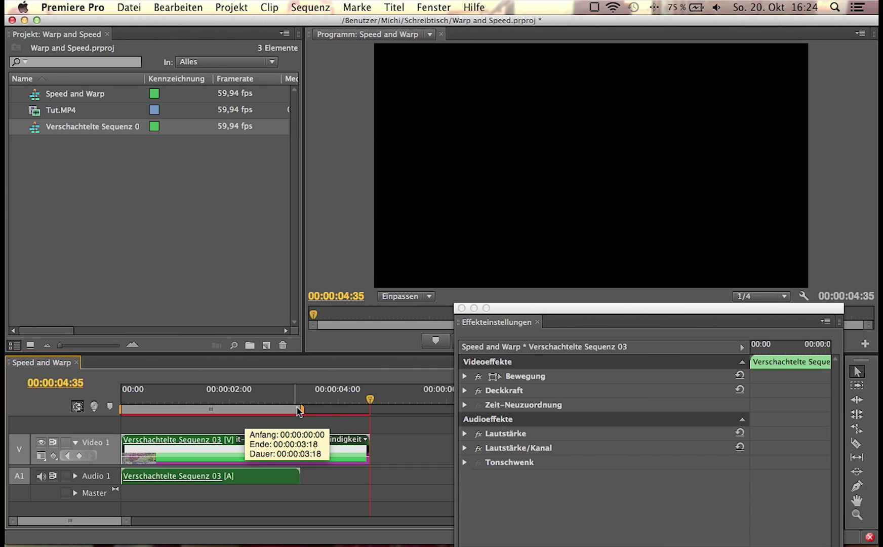
# Step: Stretch the work area bar to the slowed clip's end at 00:00:04:35
pyautogui.moveTo(302, 410); pyautogui.dragTo(371, 413)
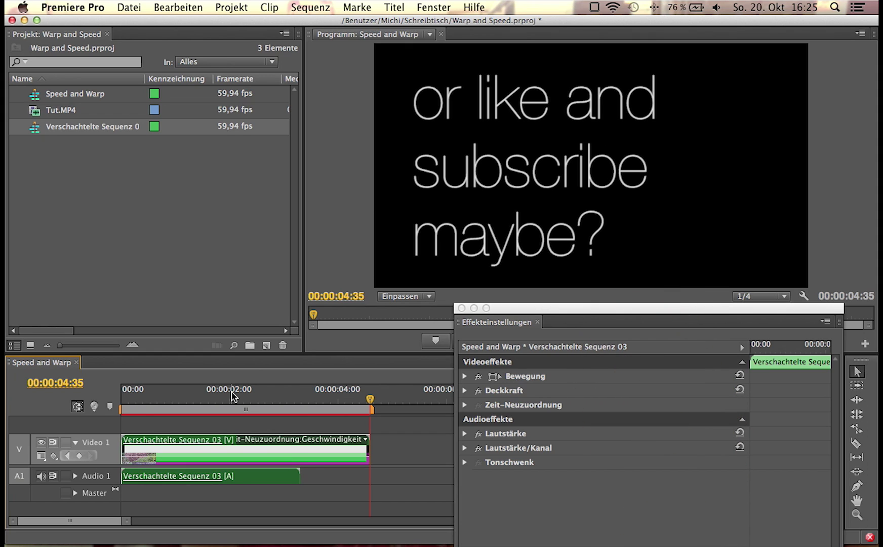
pyautogui.moveTo(546, 317); pyautogui.dragTo(573, 242)
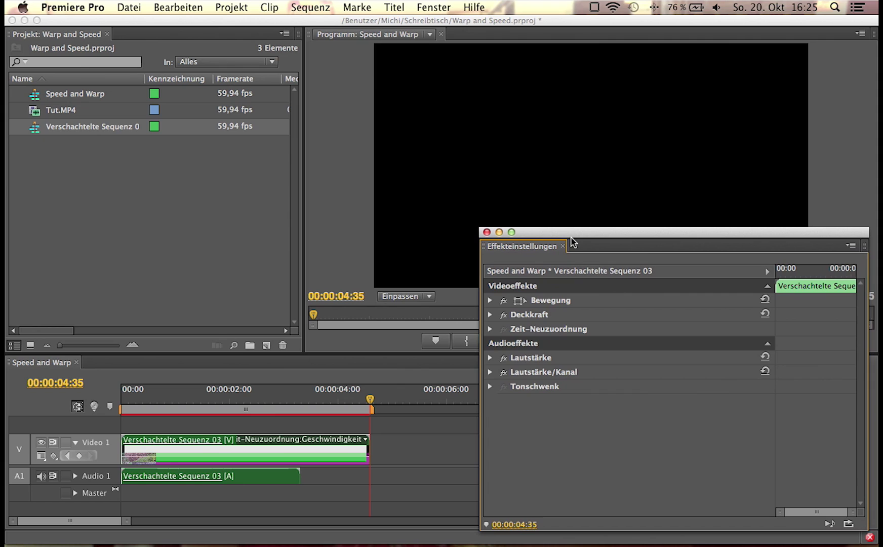